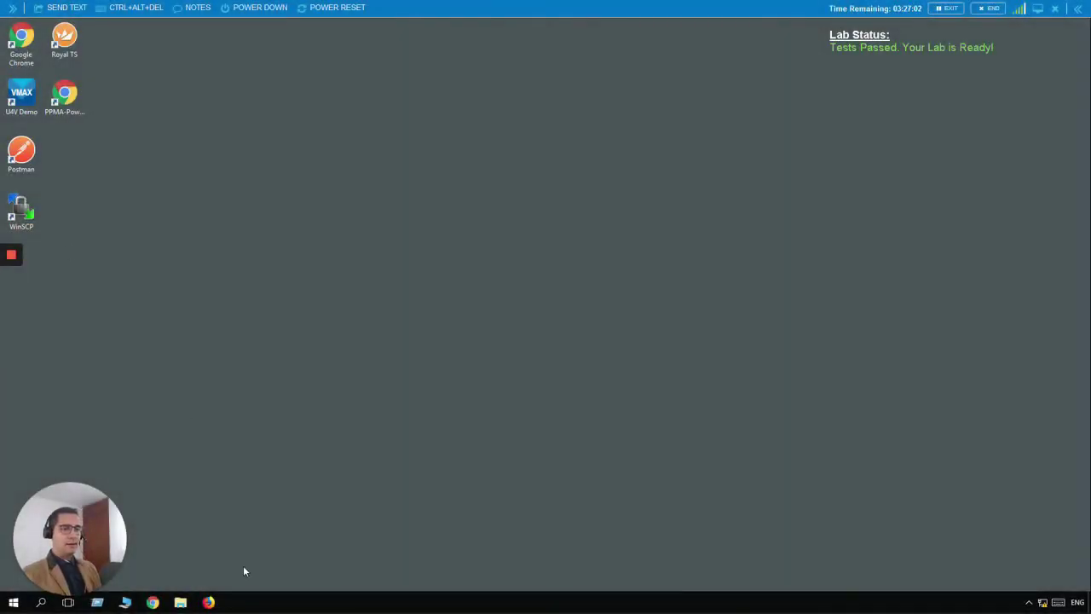
Log in to Unisphere in Firefox using the saved login credentials
{"action": "left_click", "coordinate": [211, 603]}
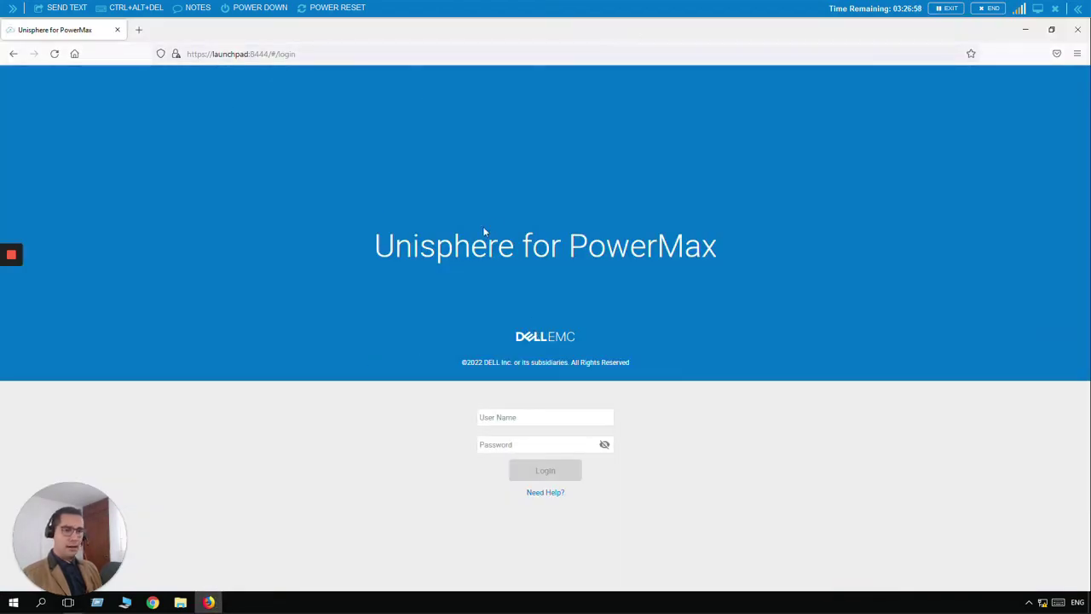
{"action": "left_click", "coordinate": [519, 416]}
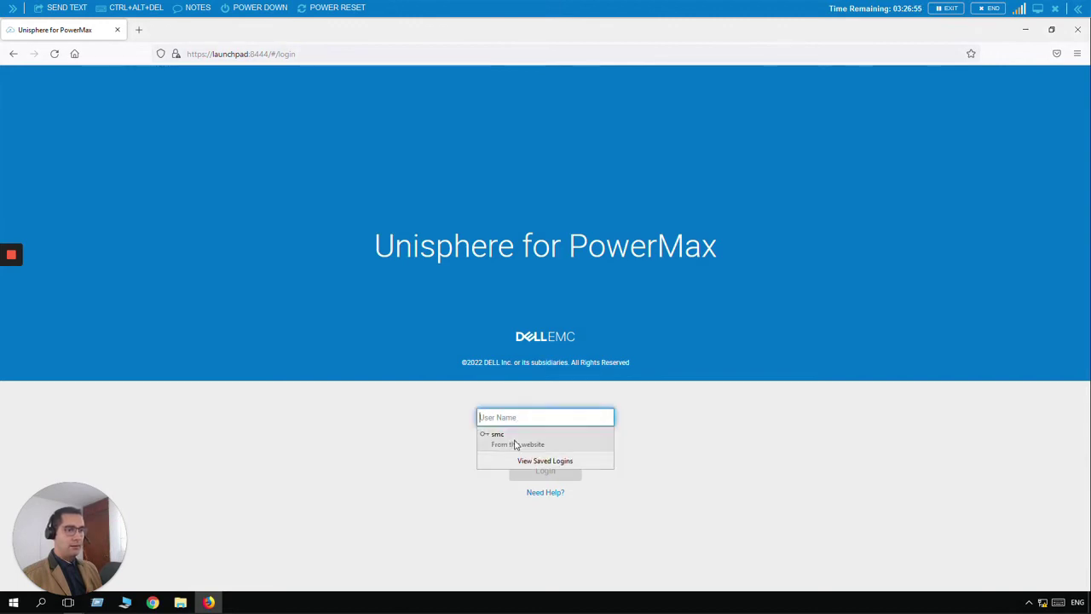
{"action": "left_click", "coordinate": [515, 441]}
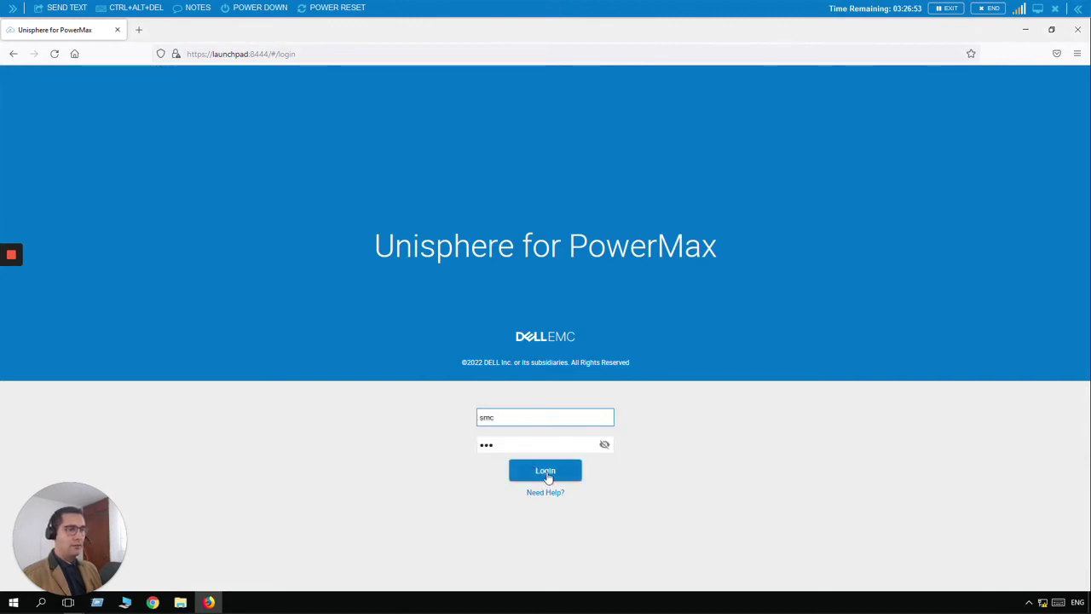
{"action": "left_click", "coordinate": [548, 474]}
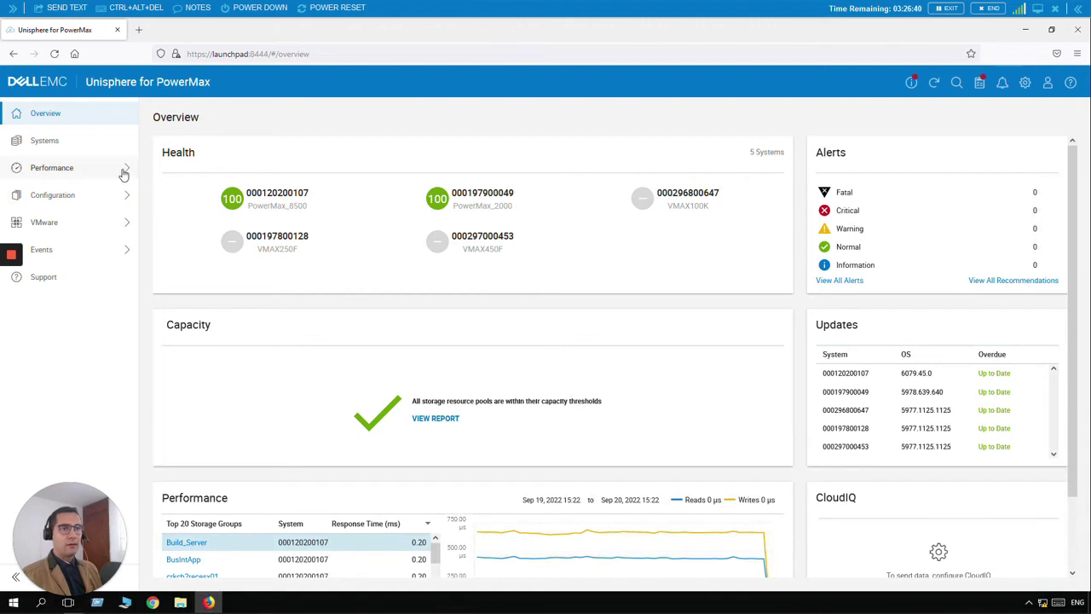
{"action": "left_click", "coordinate": [284, 202]}
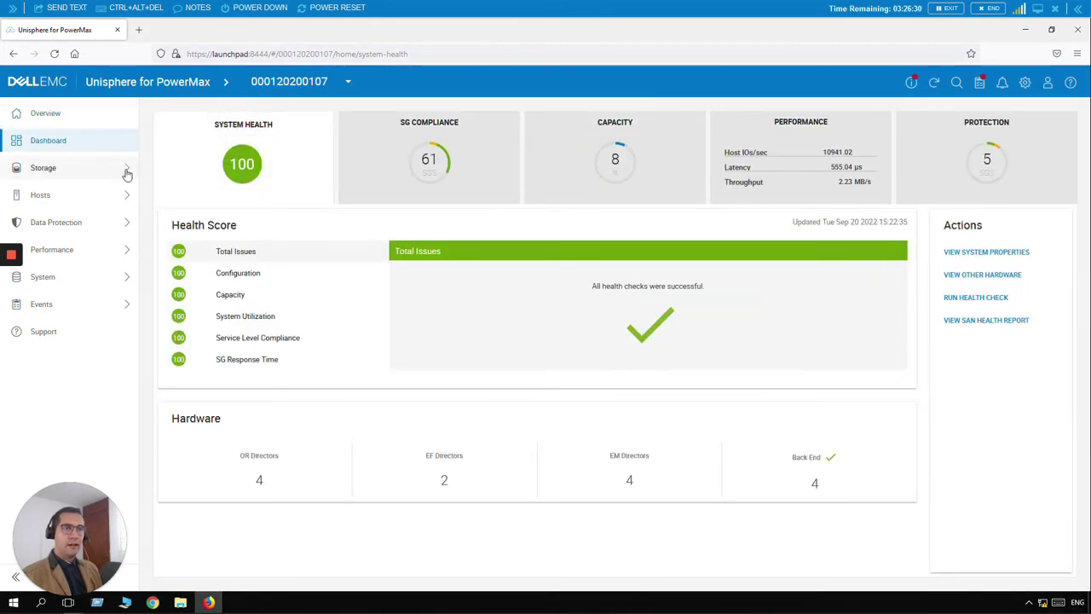
{"action": "left_click", "coordinate": [126, 171]}
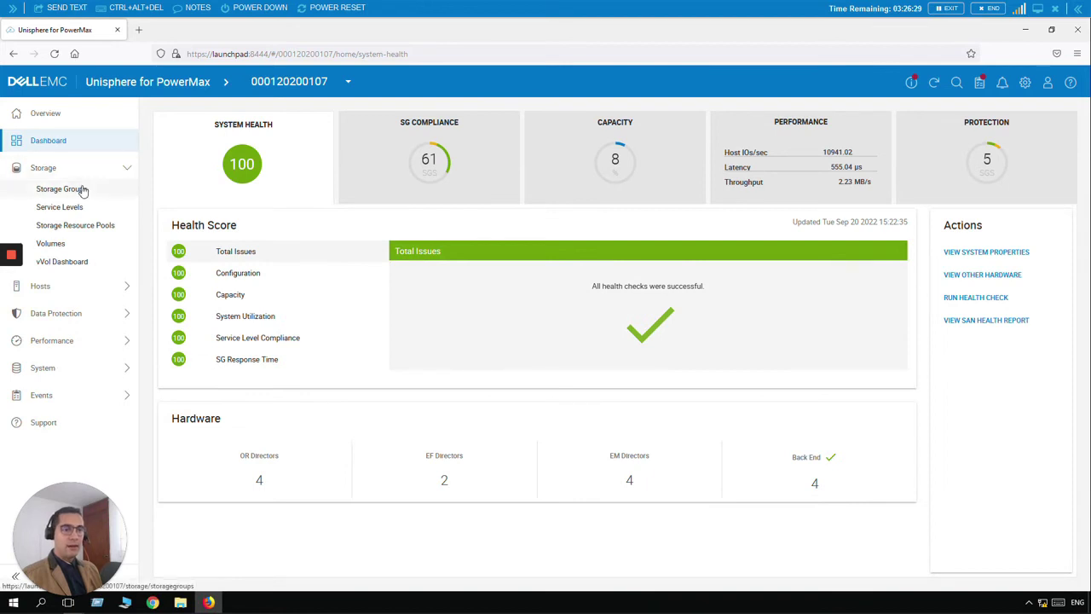
{"action": "left_click", "coordinate": [96, 188]}
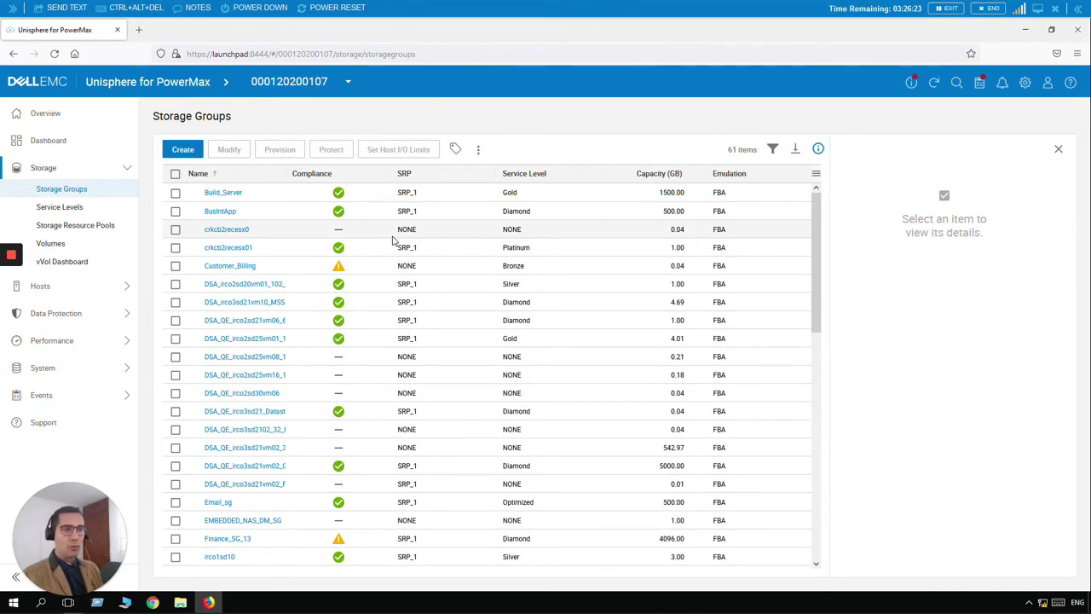
Open Modify for Build_Server, add a service level row, cancel without saving, then open Settings
{"action": "left_click", "coordinate": [175, 194]}
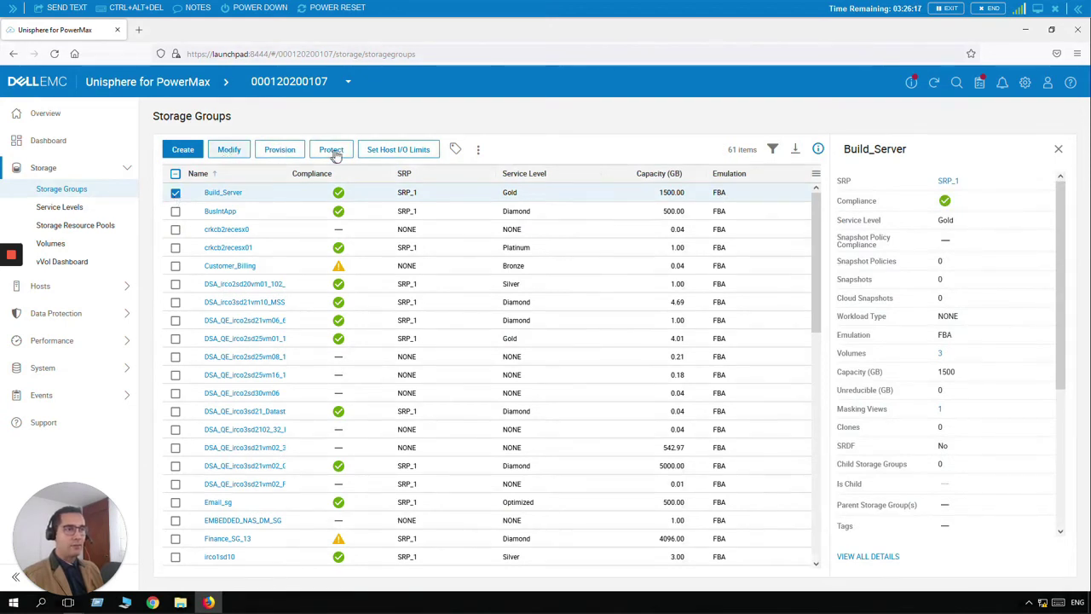
{"action": "left_click", "coordinate": [230, 151]}
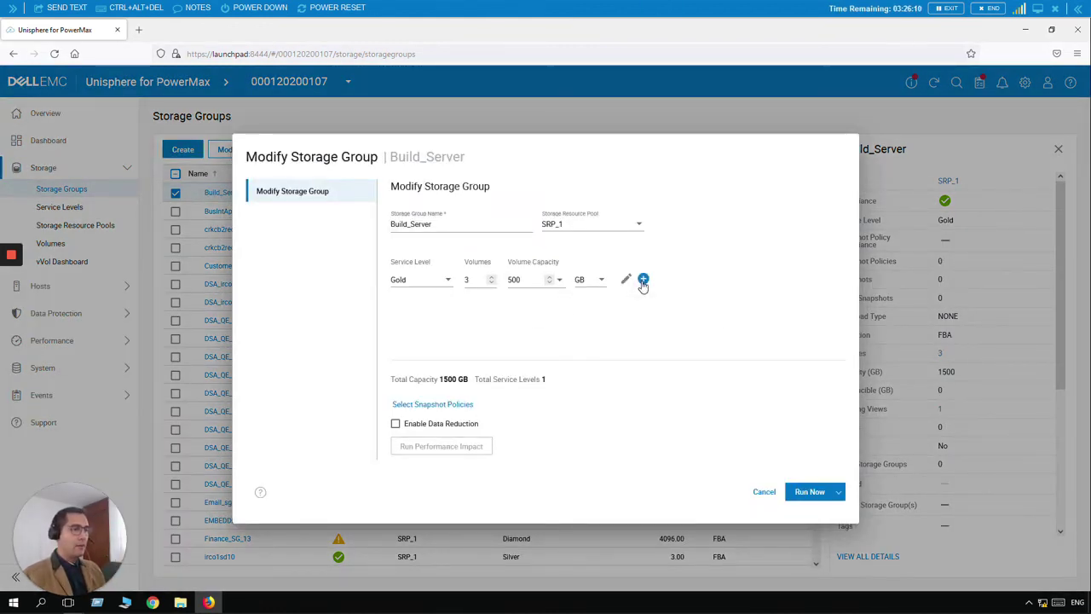
{"action": "left_click", "coordinate": [643, 281]}
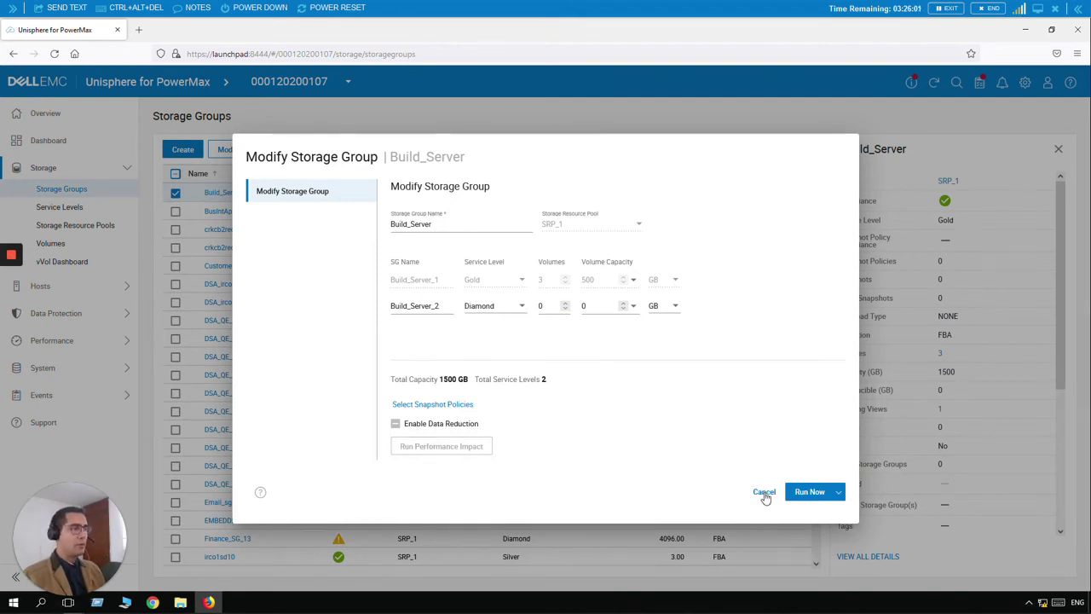
{"action": "left_click", "coordinate": [764, 493]}
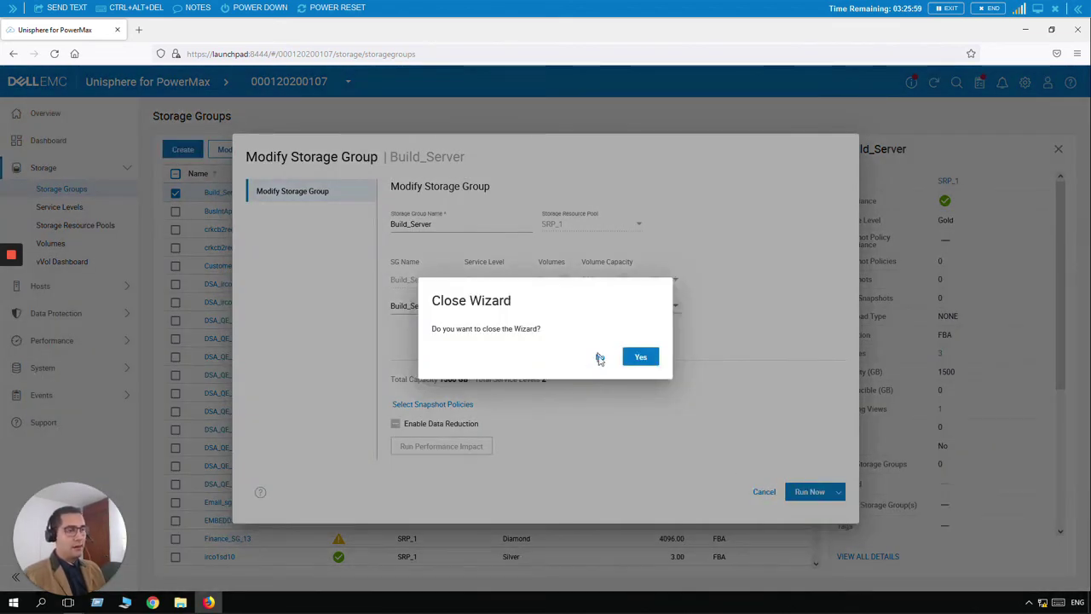
{"action": "left_click", "coordinate": [639, 359]}
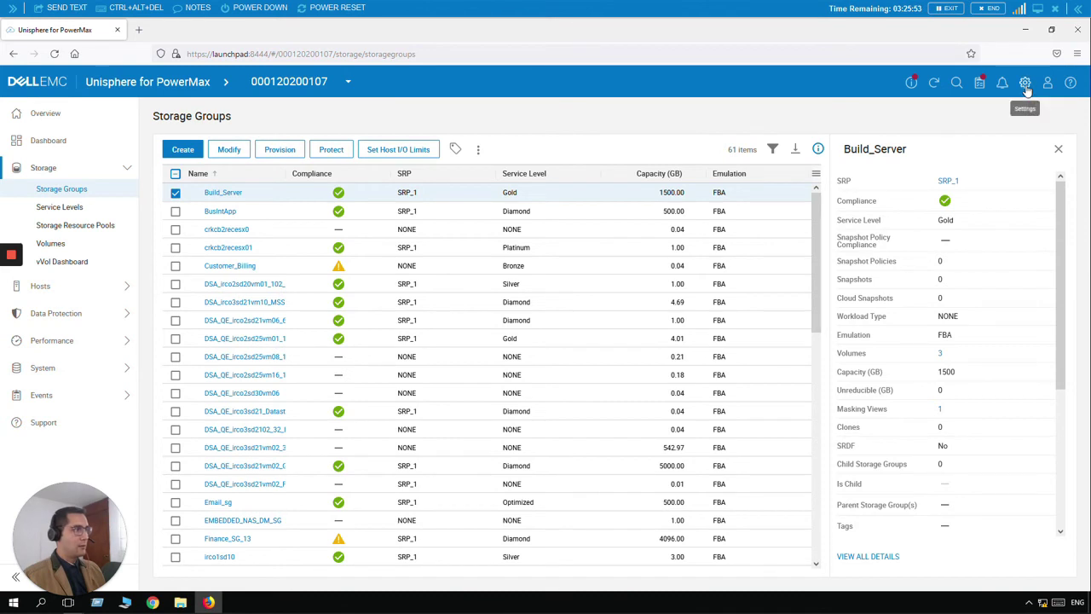
{"action": "left_click", "coordinate": [1026, 84]}
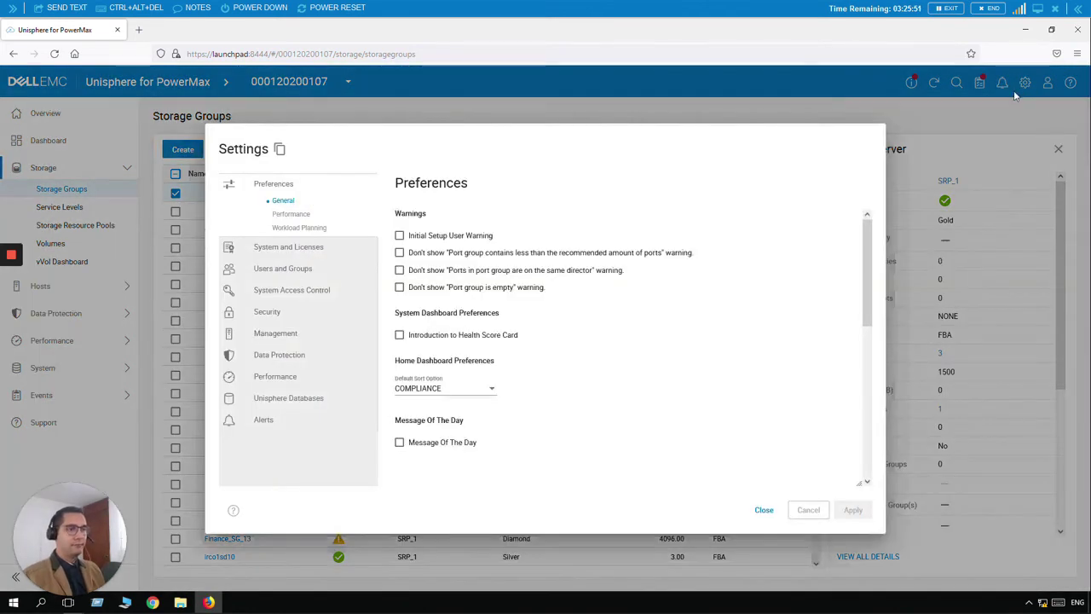
In Settings' Local Users, start a new local user named baby
{"action": "left_click", "coordinate": [277, 269]}
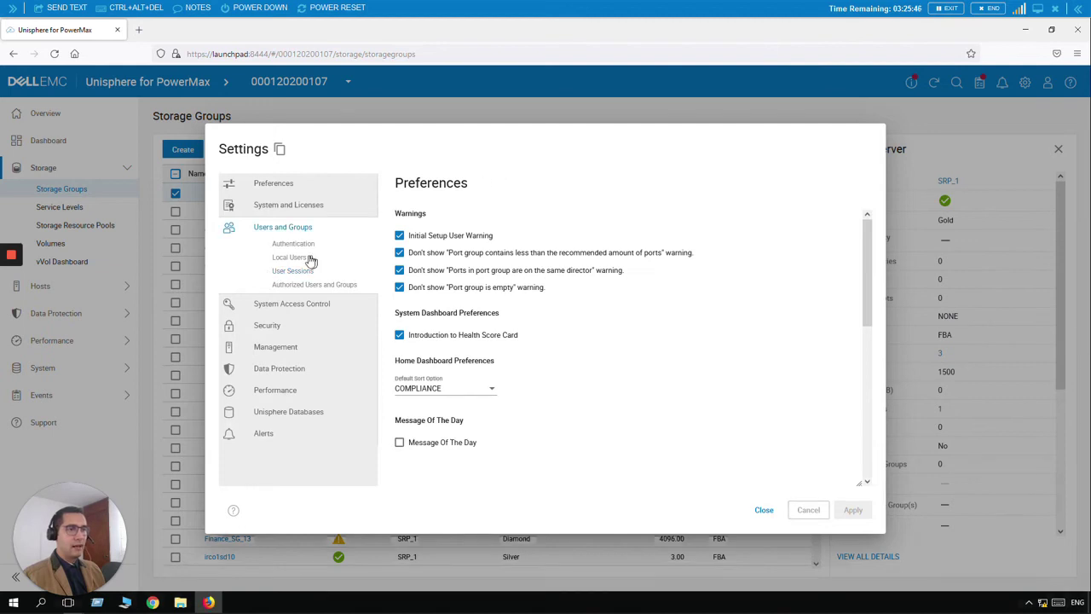
{"action": "left_click", "coordinate": [300, 260]}
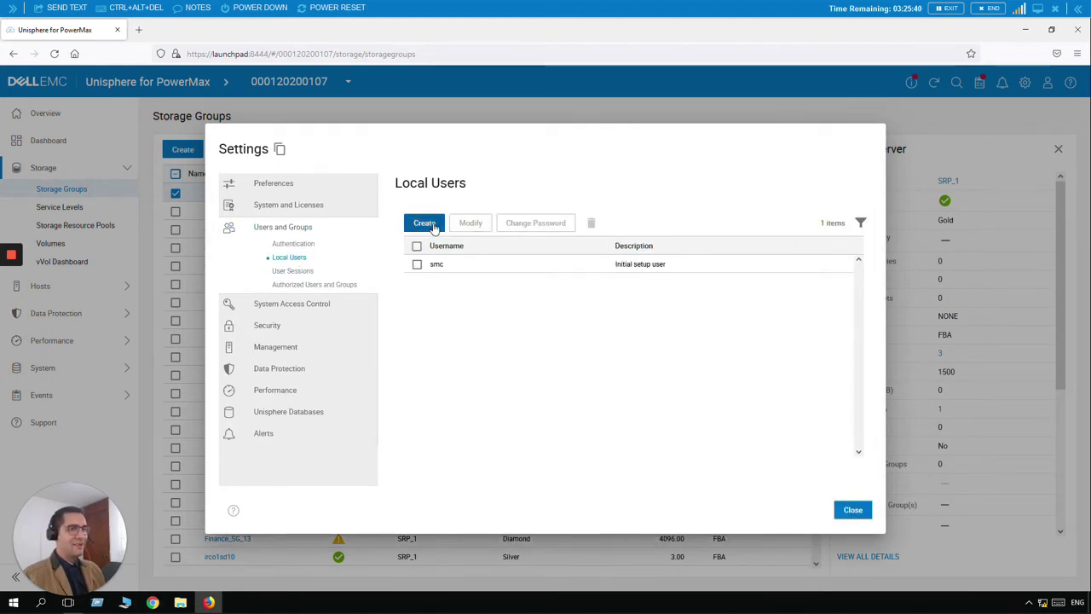
{"action": "left_click", "coordinate": [434, 229]}
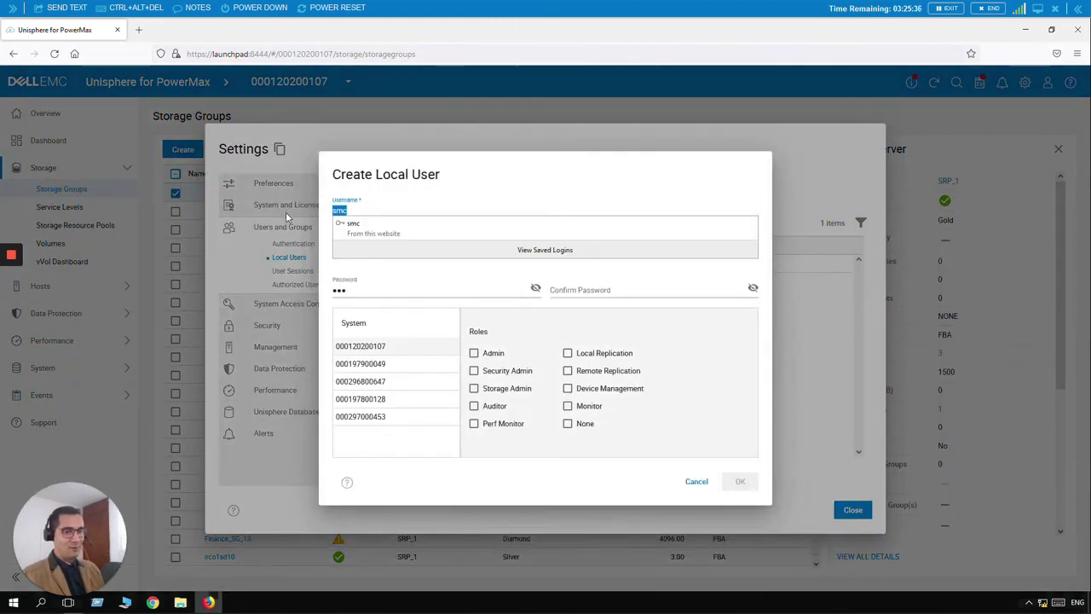
{"action": "type", "text": "bay"}
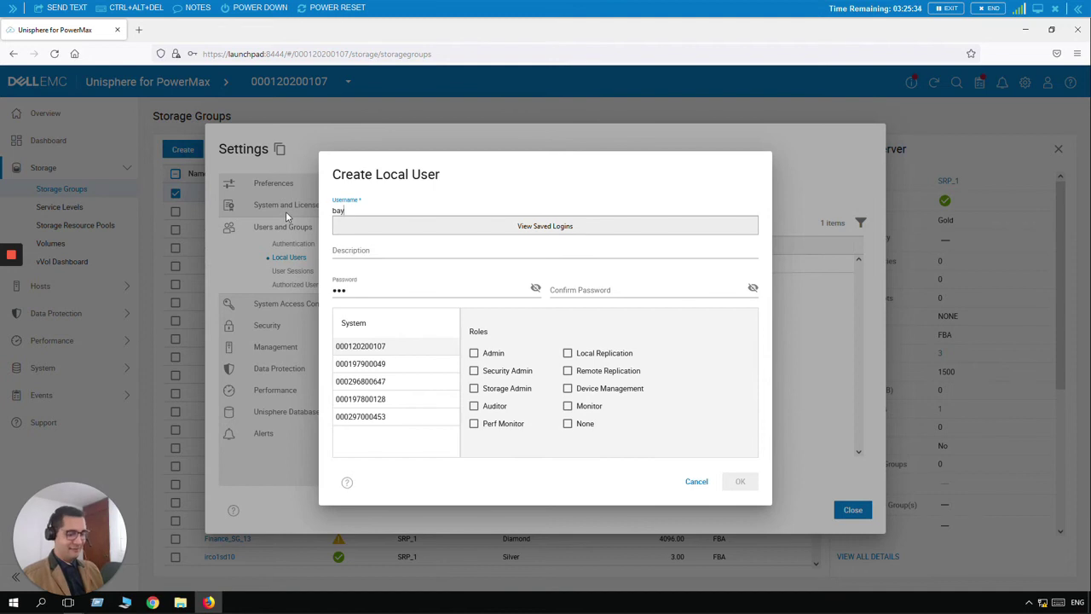
{"action": "key", "text": "BackSpace"}
{"action": "type", "text": "by"}
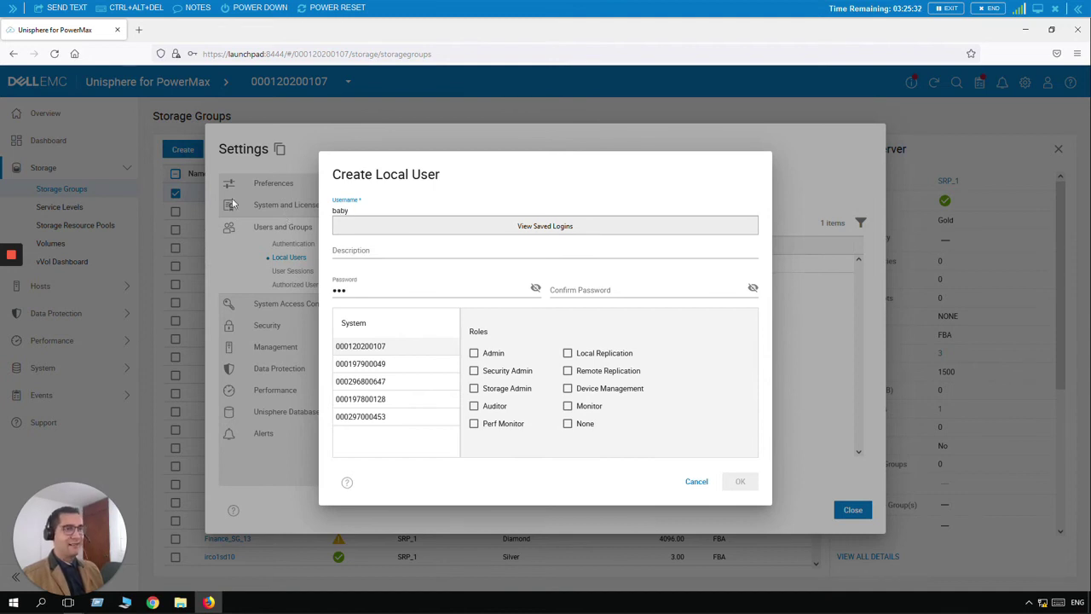
Give baby the description 'Simple access to the system.', set and confirm its password, and tick Monitor
{"action": "left_click", "coordinate": [386, 251]}
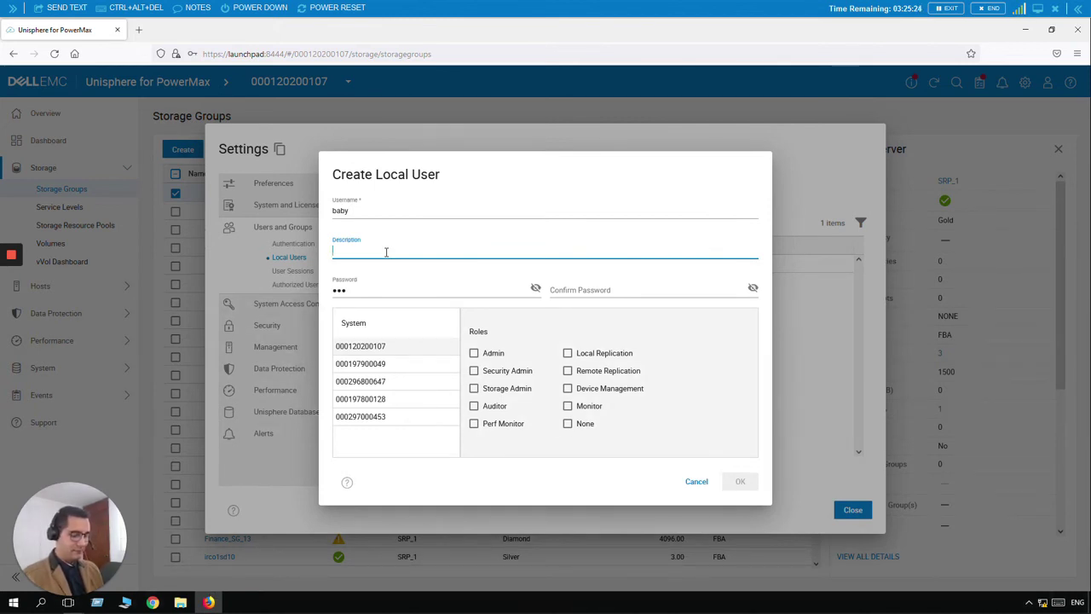
{"action": "type", "text": "Simple ac"}
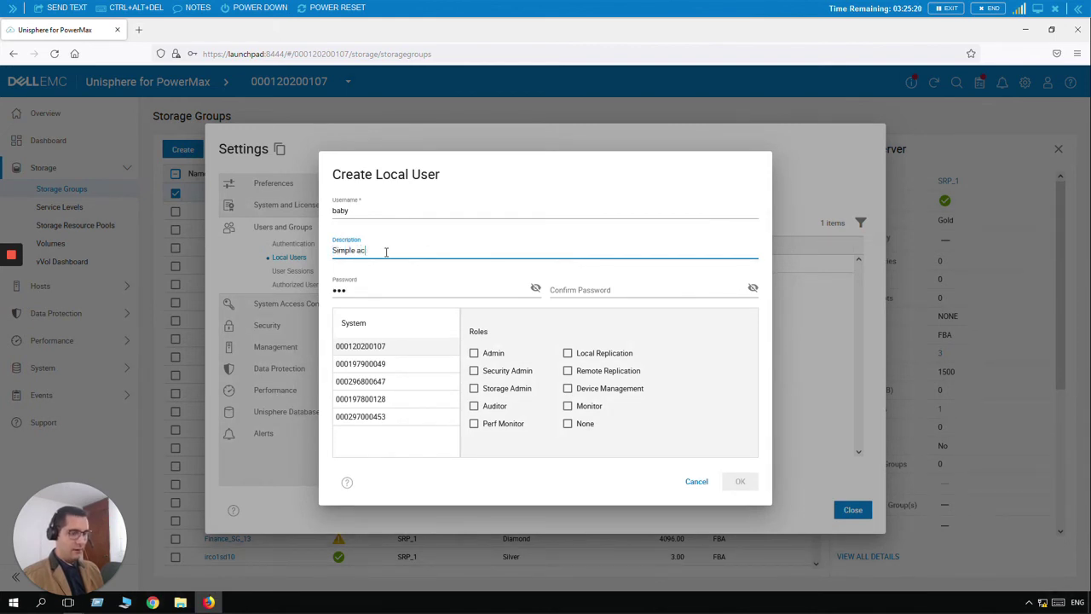
{"action": "type", "text": "cess to"}
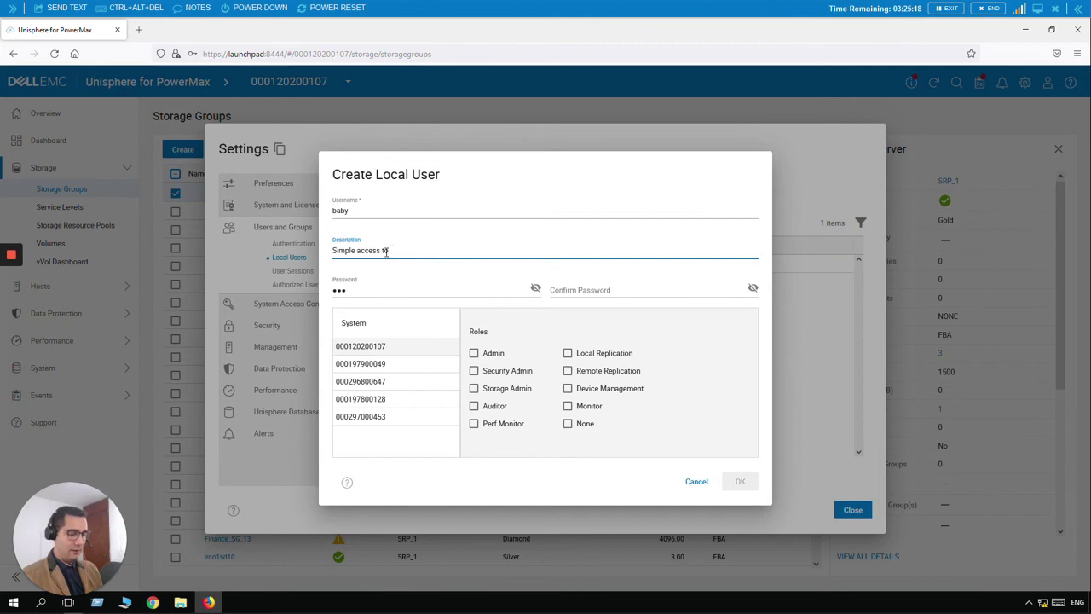
{"action": "type", "text": " the system,"}
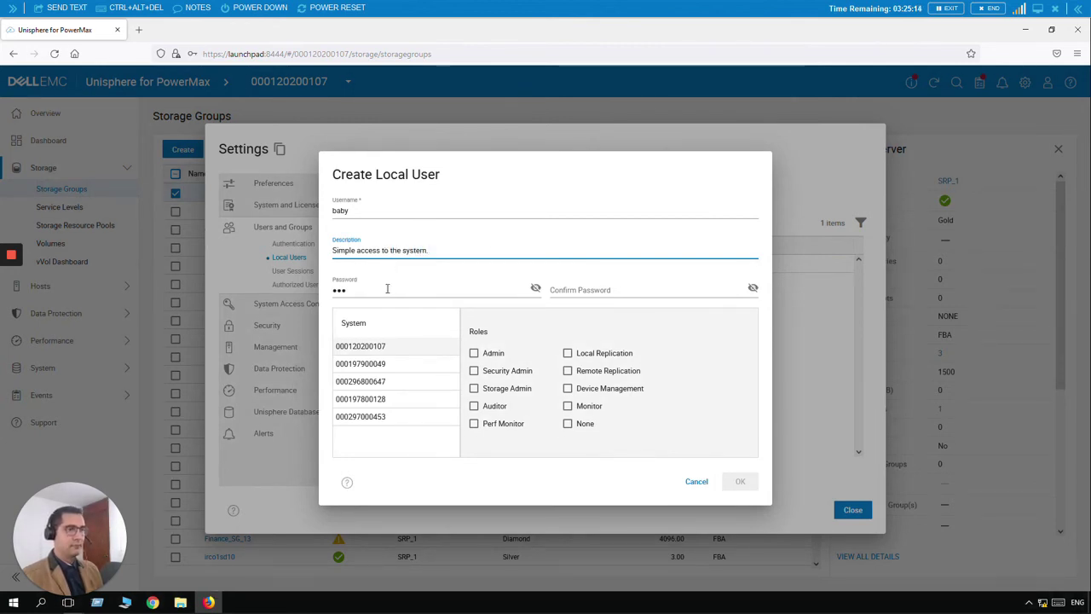
{"action": "double_click", "coordinate": [386, 289]}
{"action": "type", "text": "Password1!"}
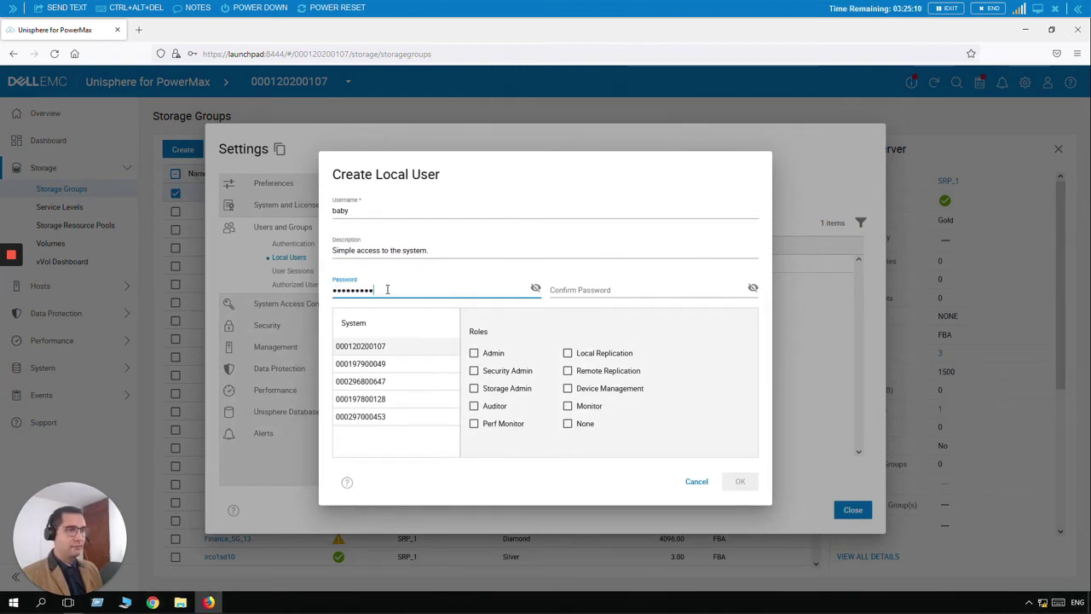
{"action": "key", "text": "Tab"}
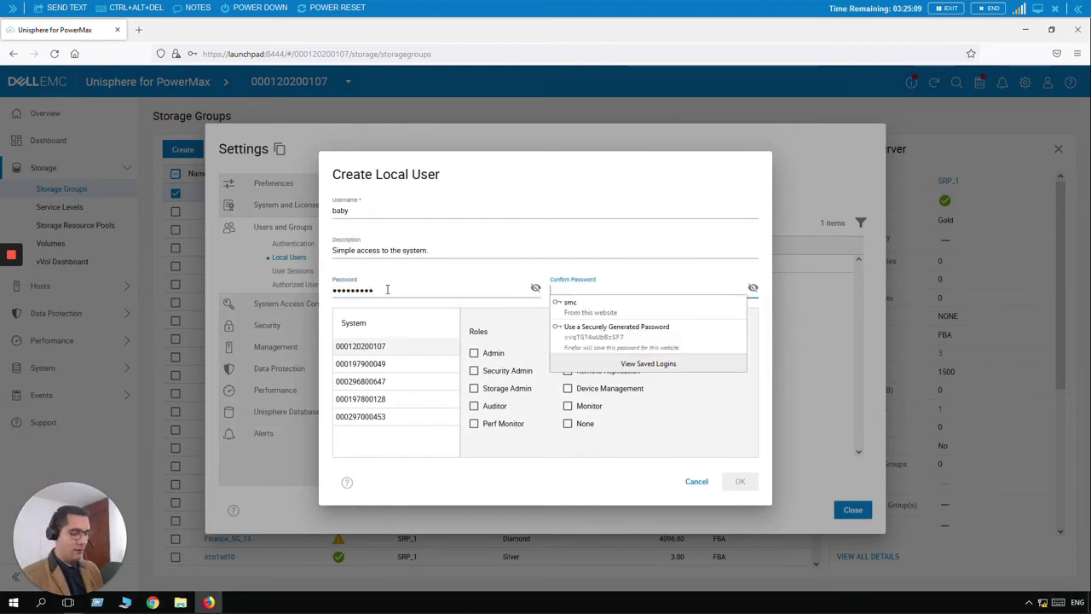
{"action": "type", "text": "Password1!"}
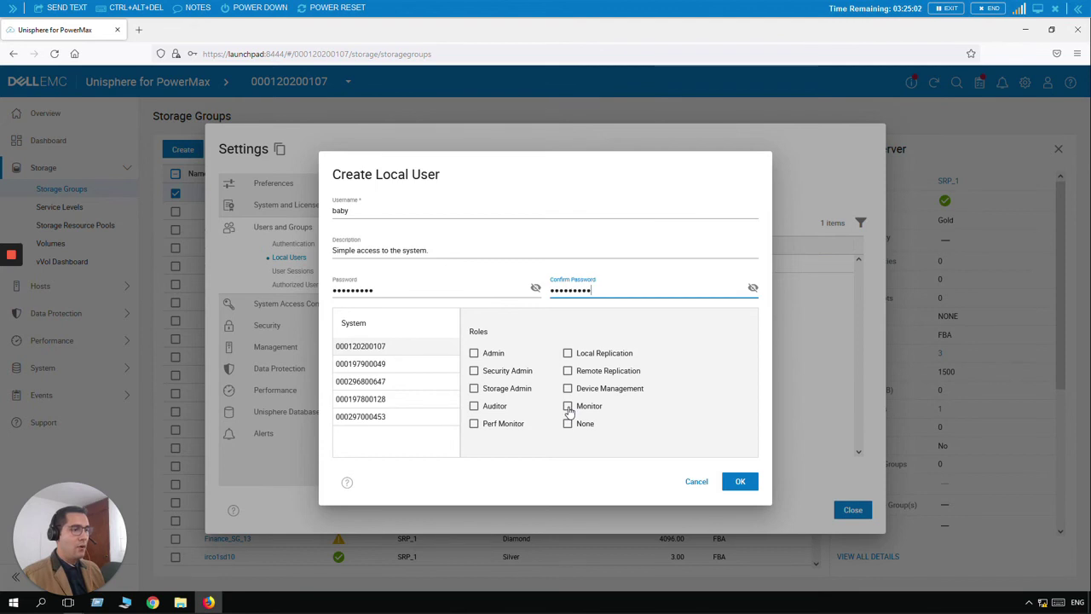
{"action": "left_click", "coordinate": [568, 408]}
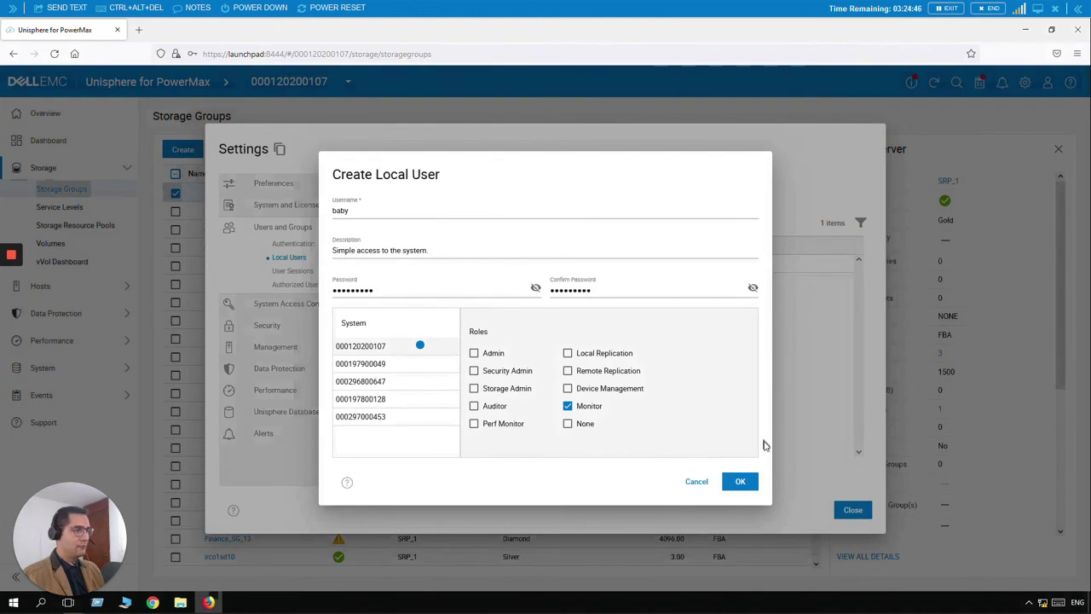
Create user baby, acknowledge the success message, decline saving the browser login, and close Settings
{"action": "left_click", "coordinate": [742, 482]}
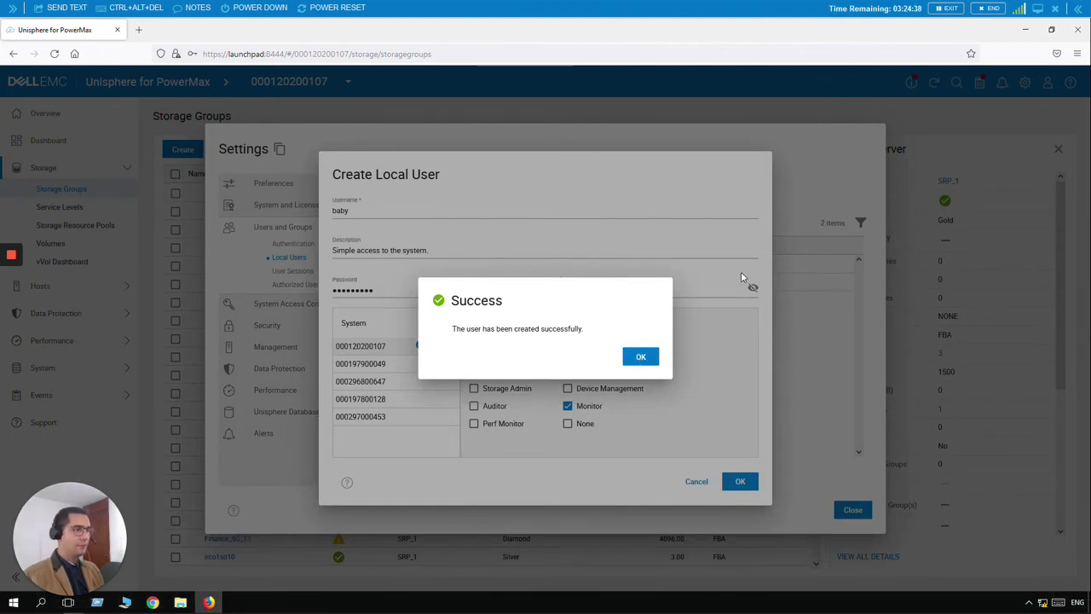
{"action": "left_click", "coordinate": [648, 358]}
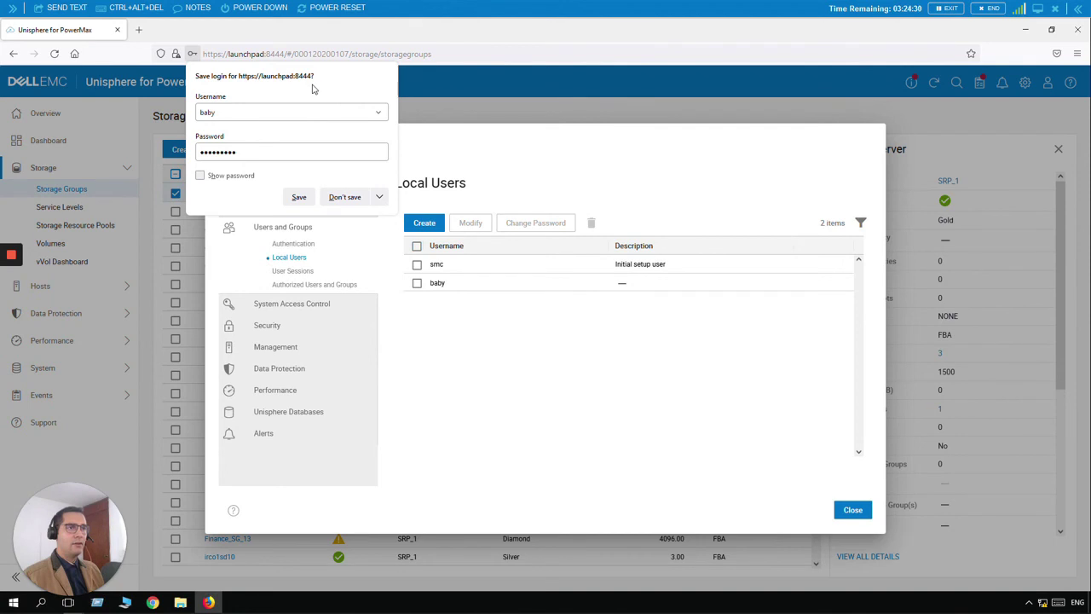
{"action": "left_click", "coordinate": [334, 199]}
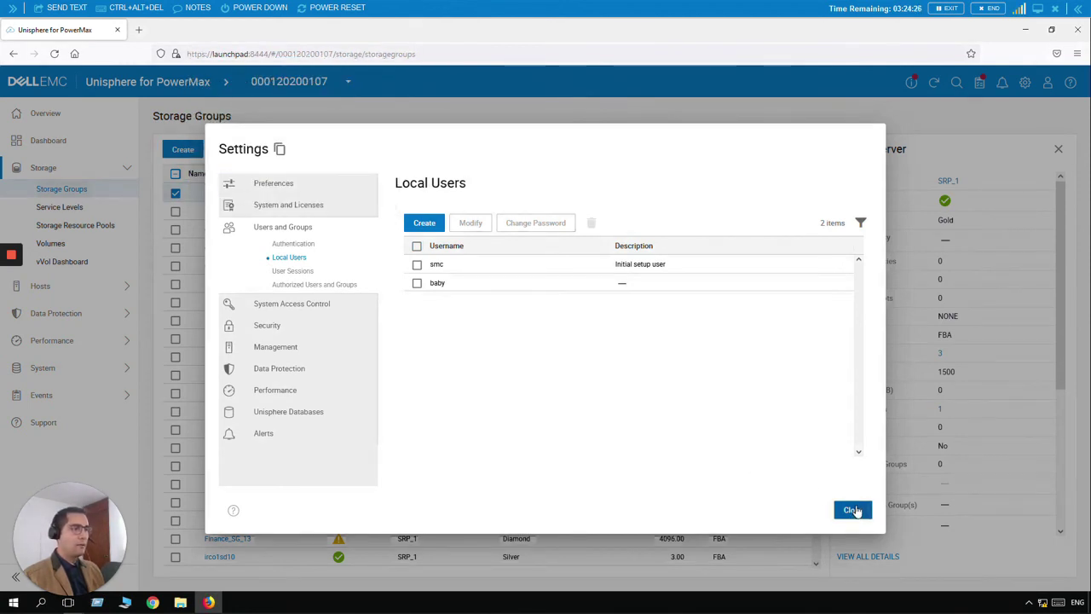
{"action": "left_click", "coordinate": [852, 510]}
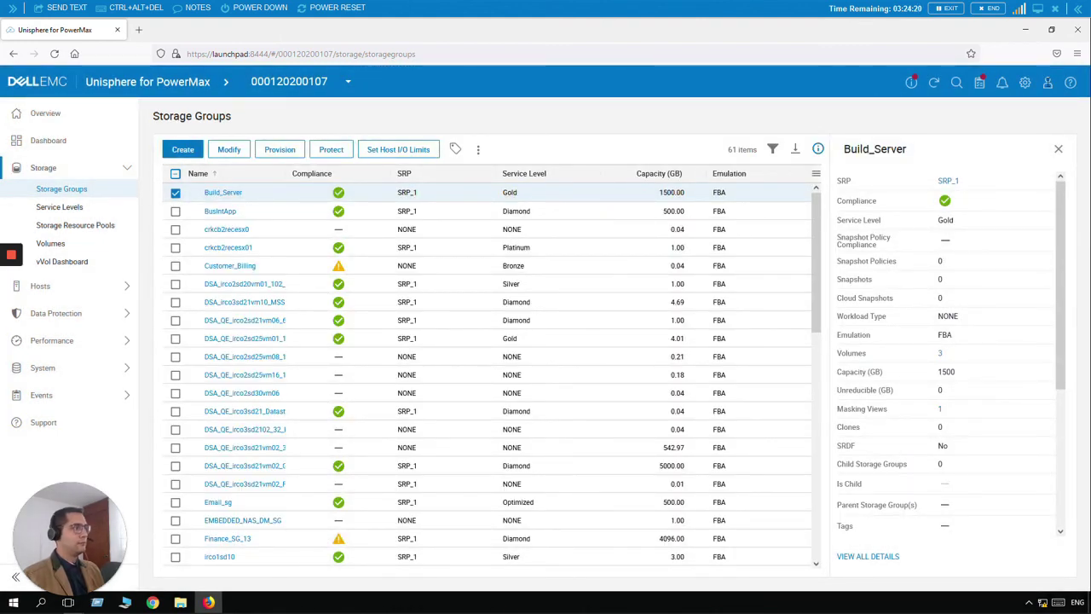
Sign out of the current Unisphere account and confirm the logout
{"action": "left_click", "coordinate": [1048, 81]}
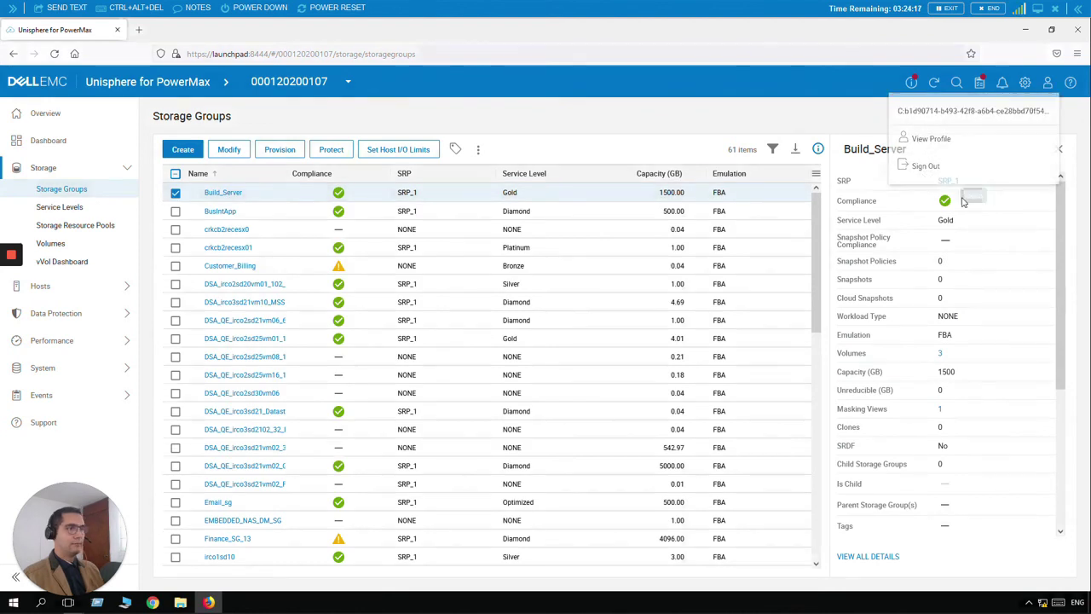
{"action": "left_click", "coordinate": [926, 167]}
{"action": "left_click", "coordinate": [641, 358]}
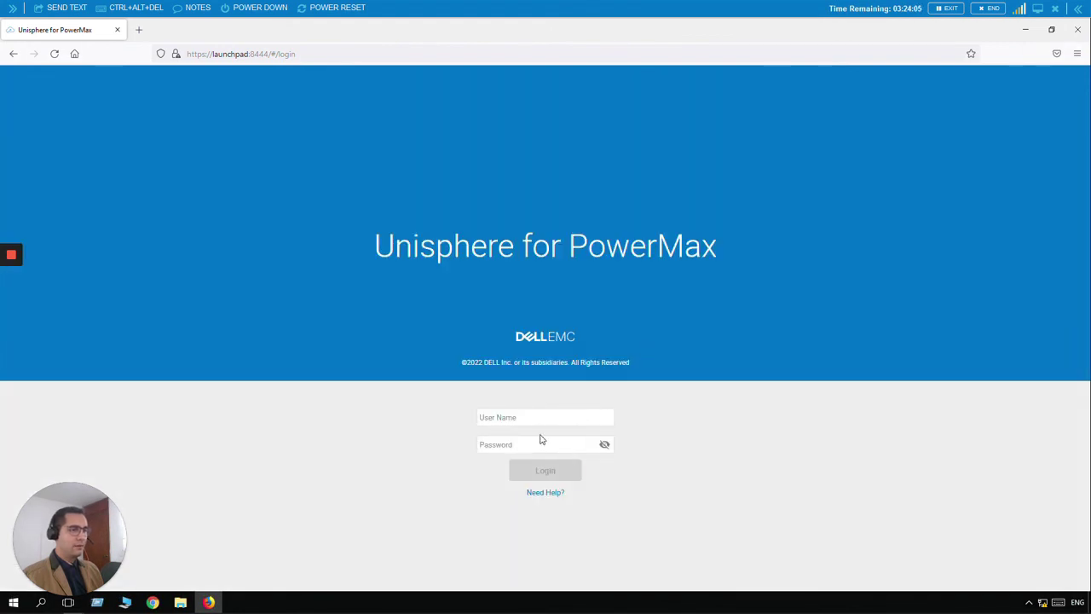
Log in as baby with its password, declining to save the credentials
{"action": "left_click", "coordinate": [531, 417]}
{"action": "type", "text": "b"}
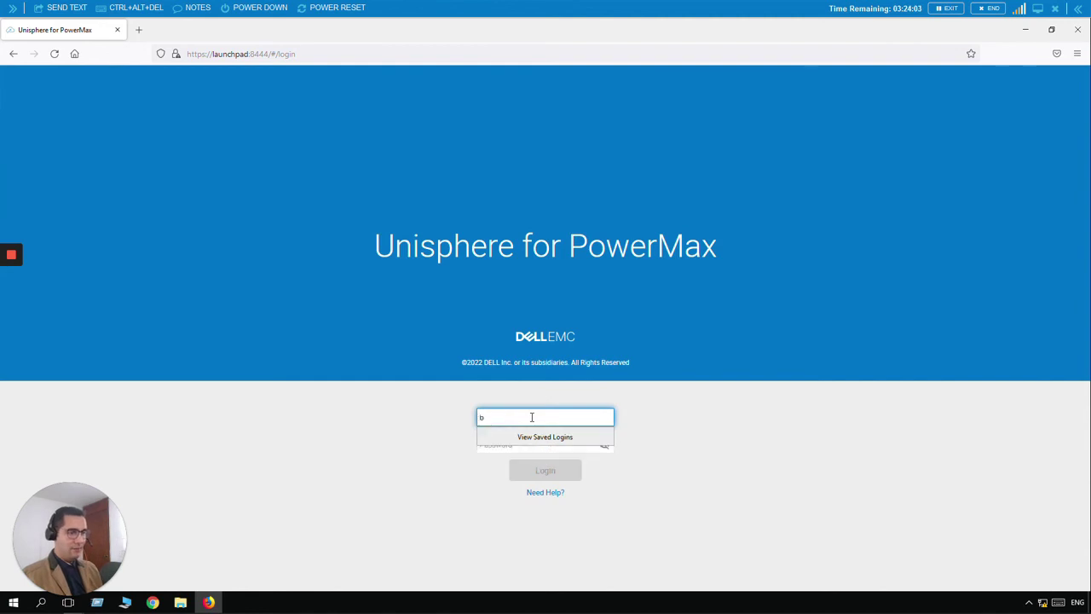
{"action": "type", "text": "aby"}
{"action": "key", "text": "Tab"}
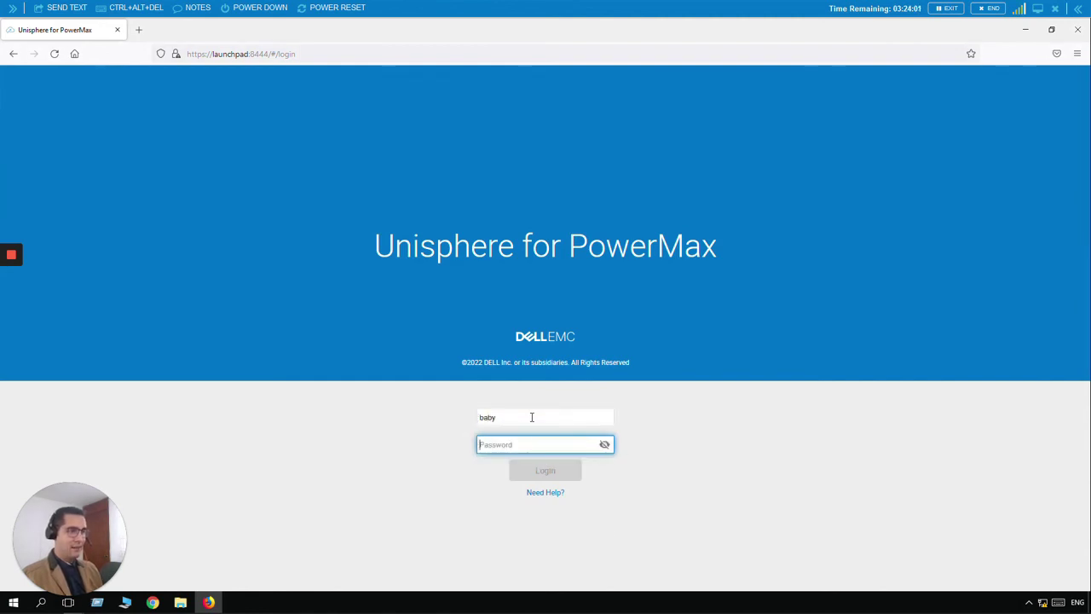
{"action": "type", "text": "********"}
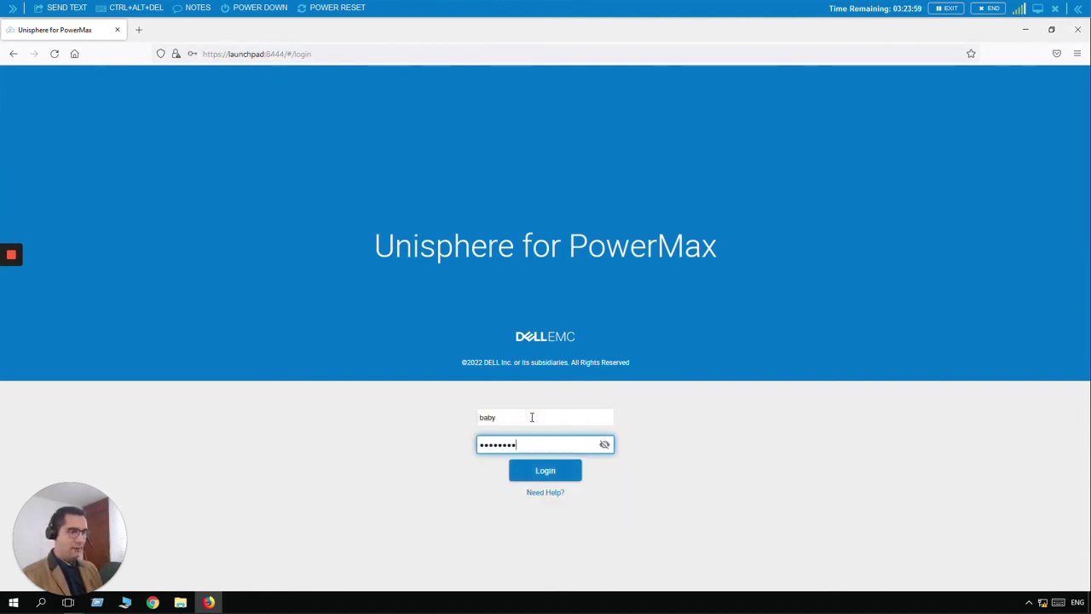
{"action": "type", "text": "*"}
{"action": "key", "text": "Return"}
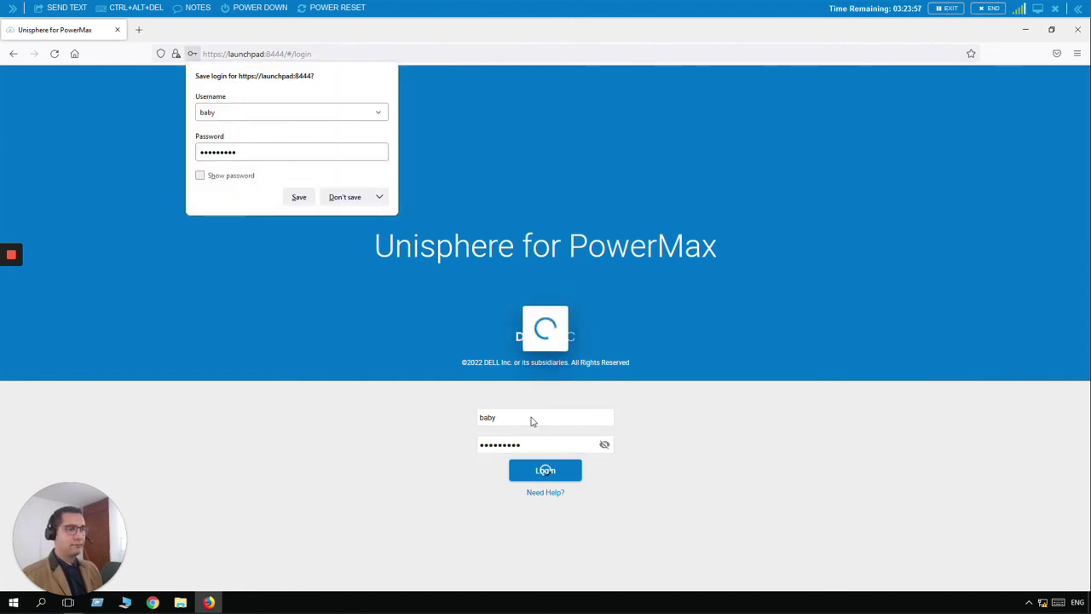
{"action": "left_click", "coordinate": [345, 197]}
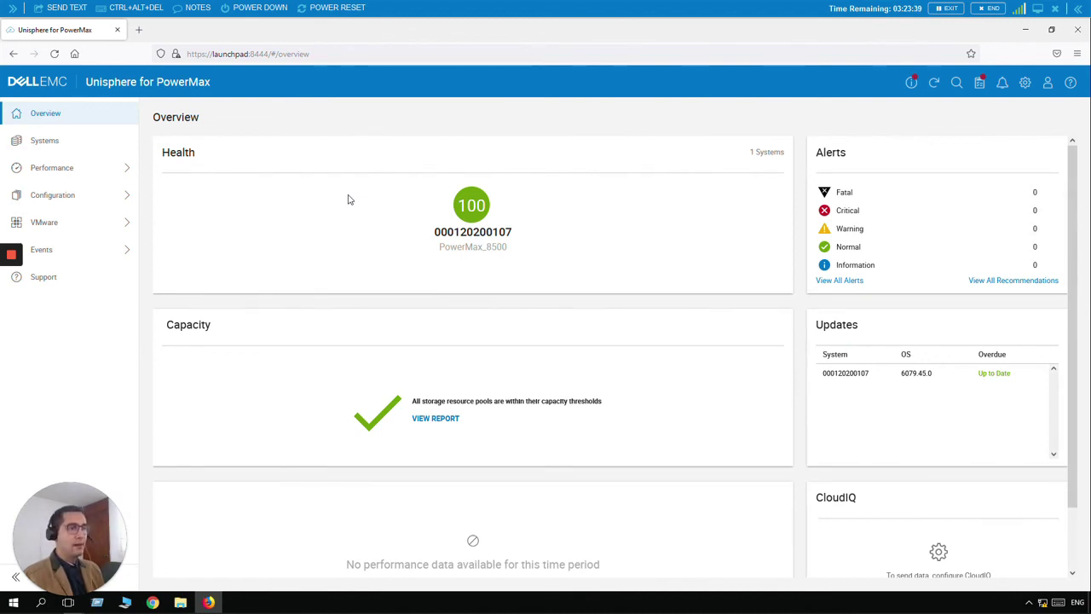
{"action": "left_click", "coordinate": [485, 220]}
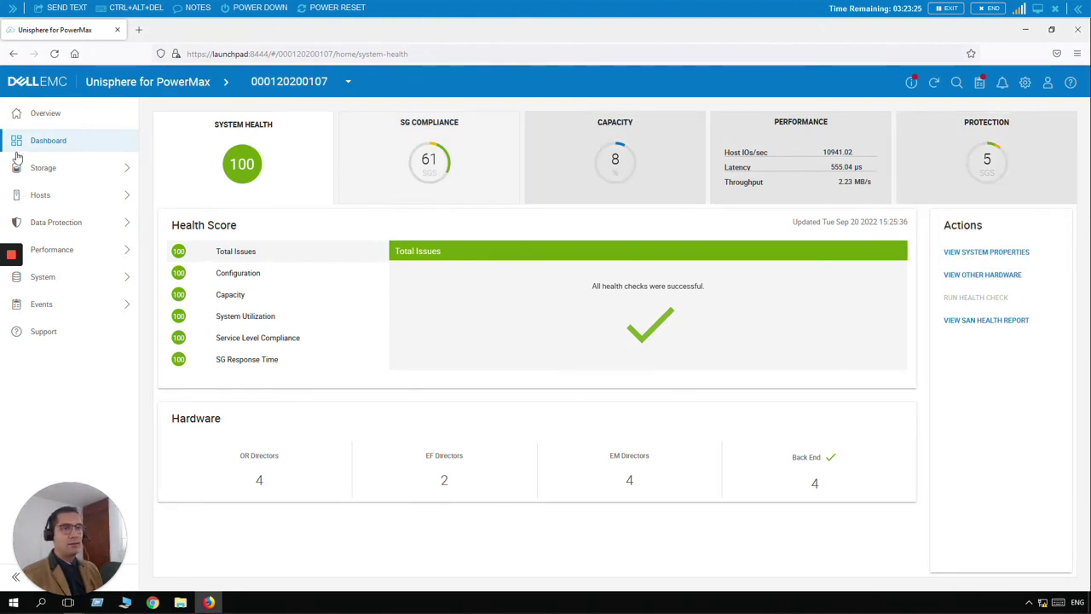
{"action": "left_click", "coordinate": [59, 171]}
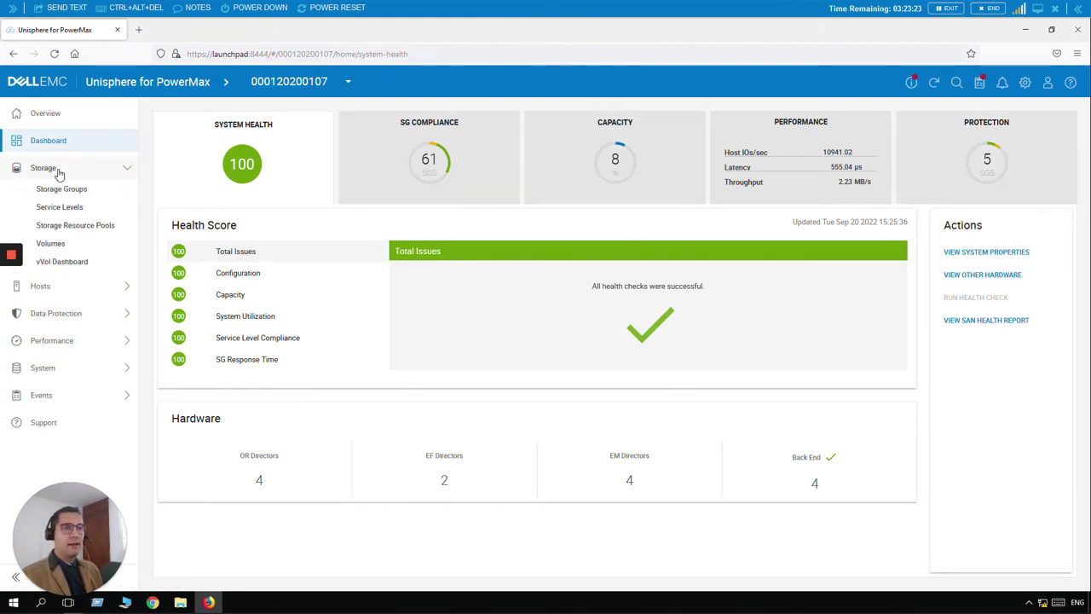
{"action": "left_click", "coordinate": [76, 189]}
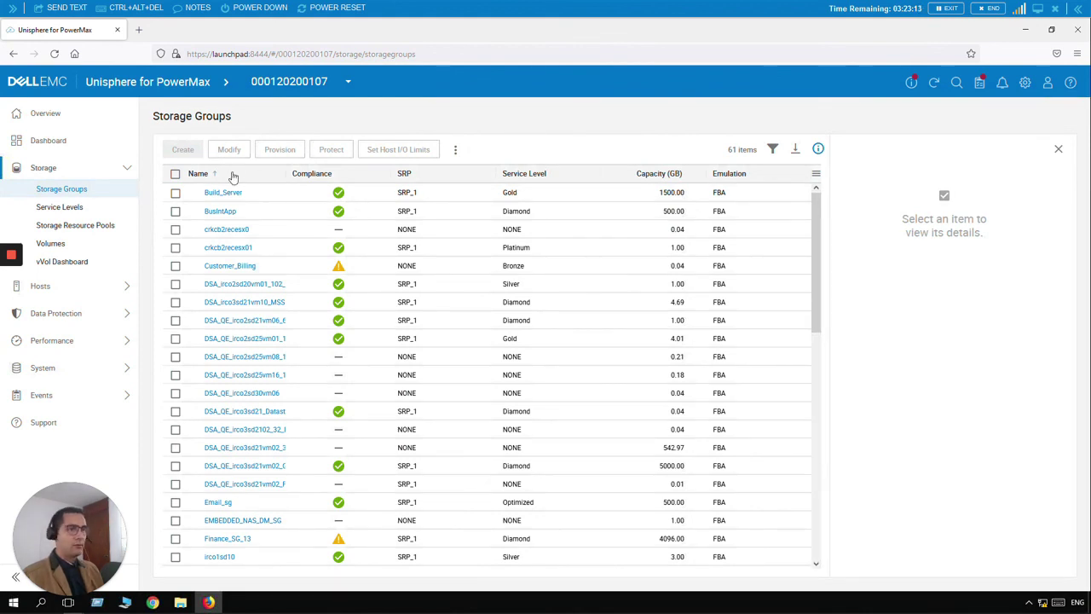
{"action": "left_click", "coordinate": [176, 194]}
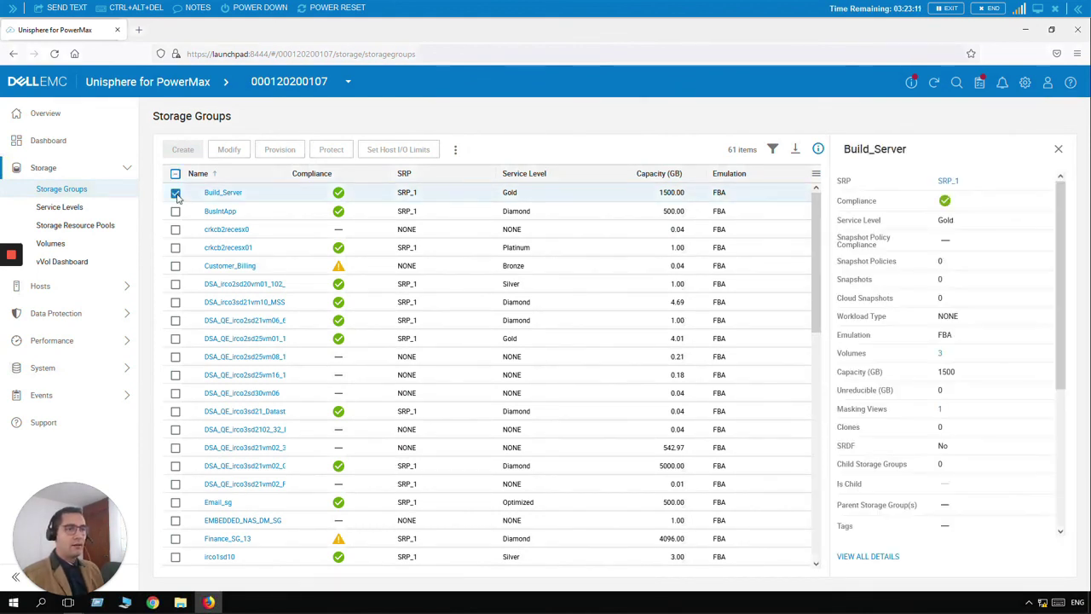